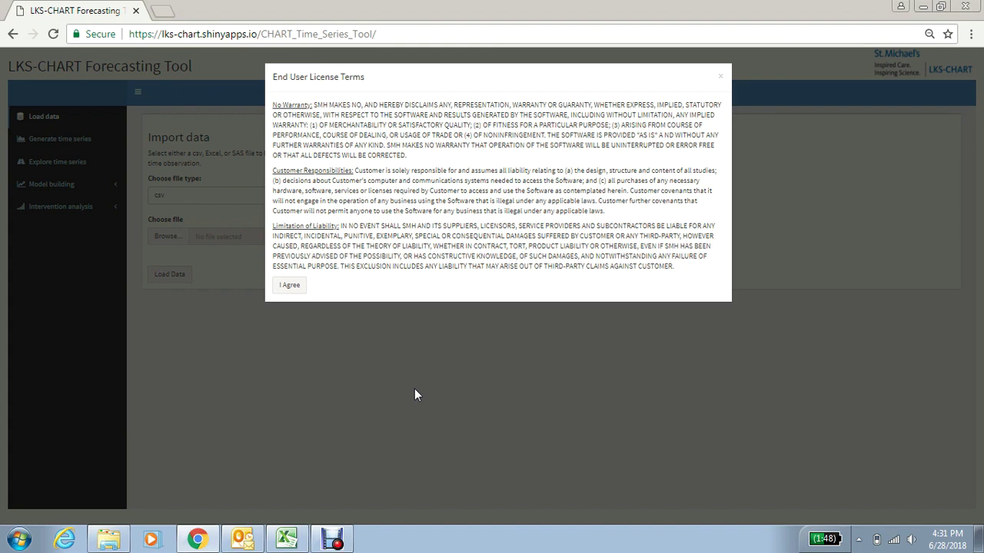
{"action": "left_click", "coordinate": [287, 539]}
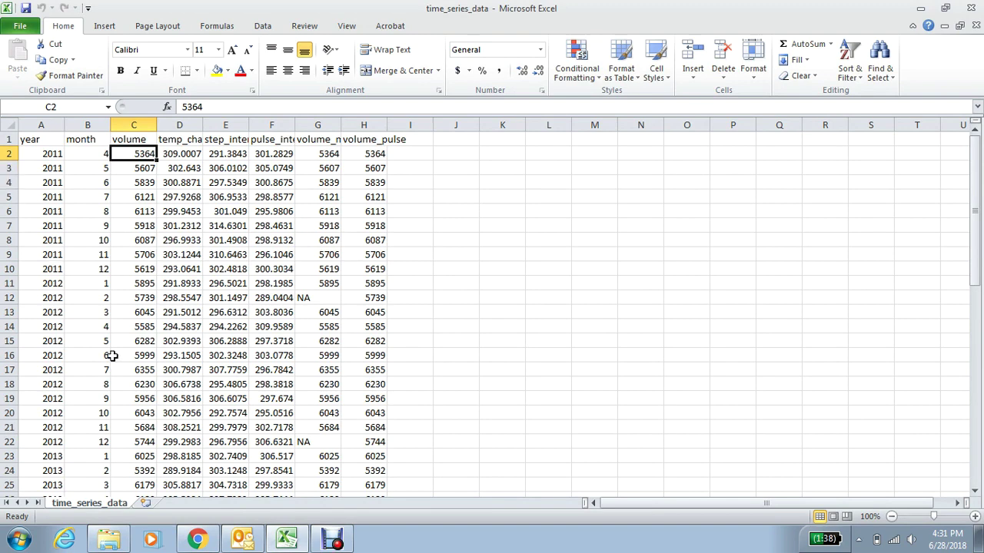
Accept the license terms and load time_series_data.csv (57 rows), keeping csv as the file type.
{"action": "left_click", "coordinate": [199, 540]}
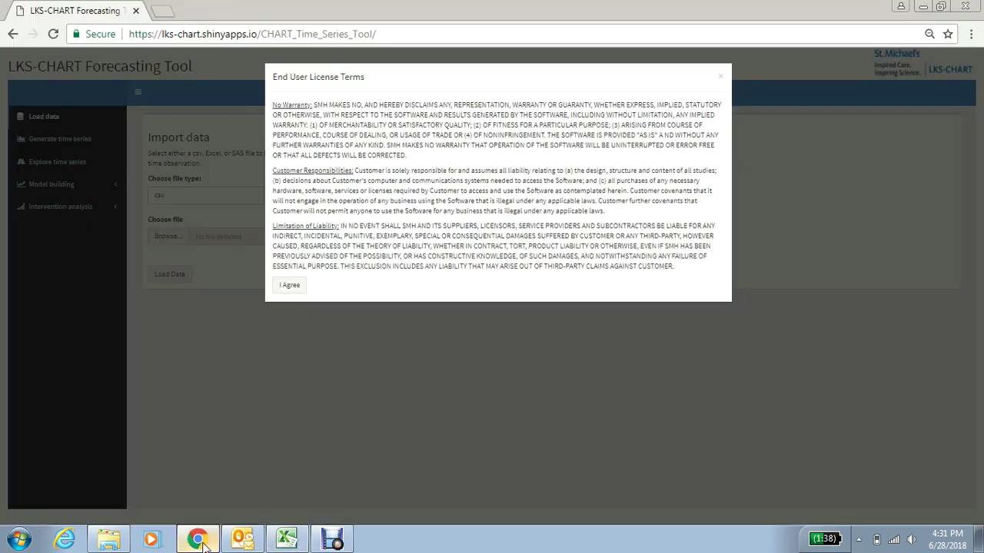
{"action": "left_click", "coordinate": [292, 286]}
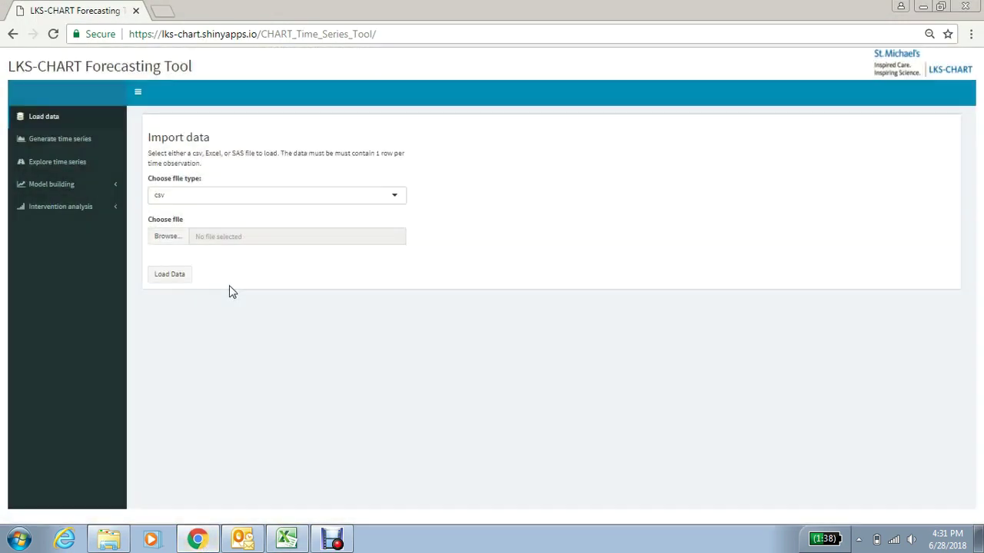
{"action": "left_click", "coordinate": [175, 241]}
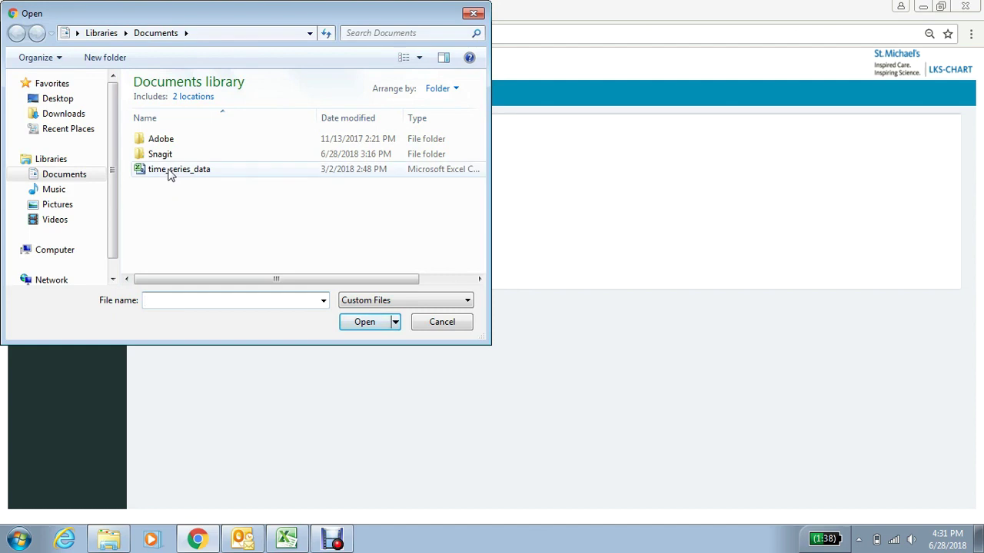
{"action": "double_click", "coordinate": [171, 170]}
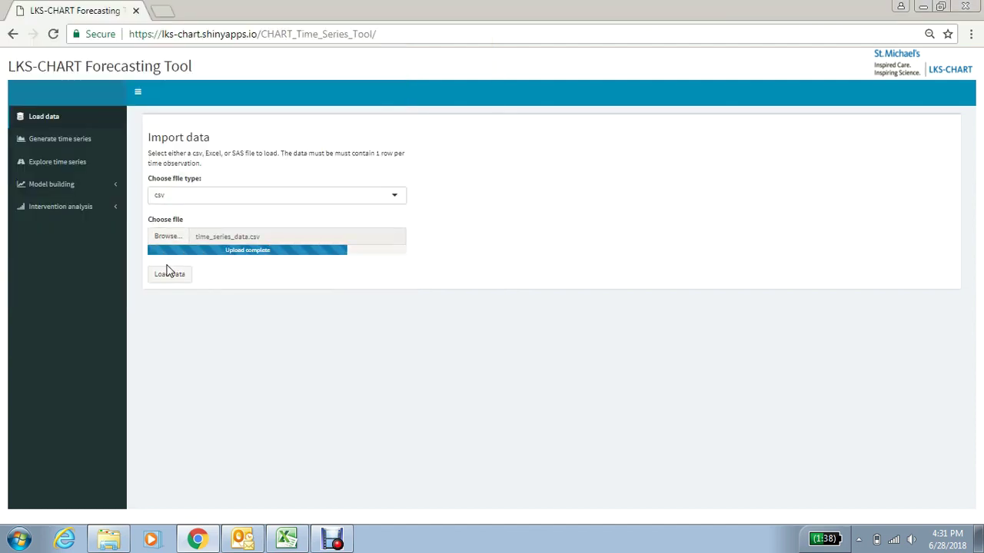
{"action": "left_click", "coordinate": [169, 278]}
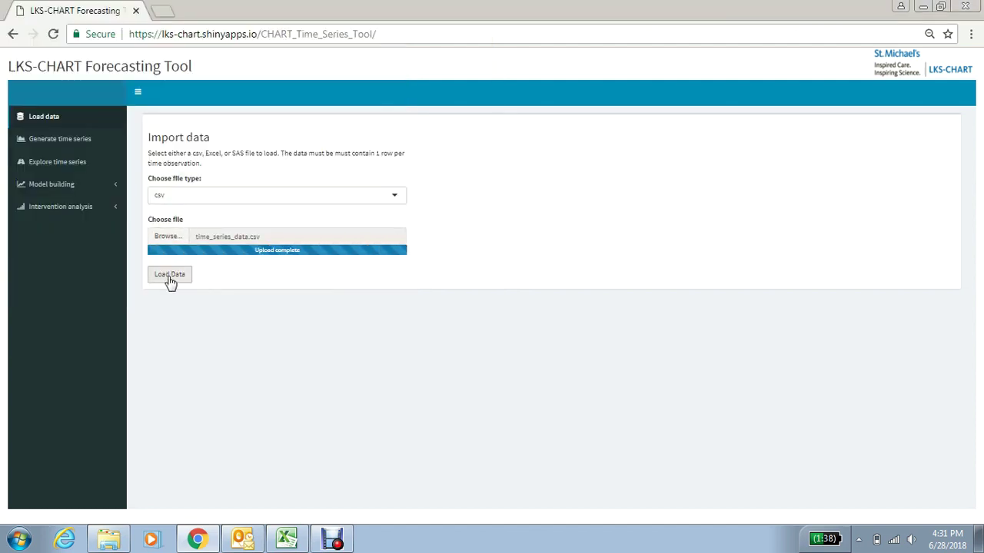
{"action": "left_click", "coordinate": [186, 202]}
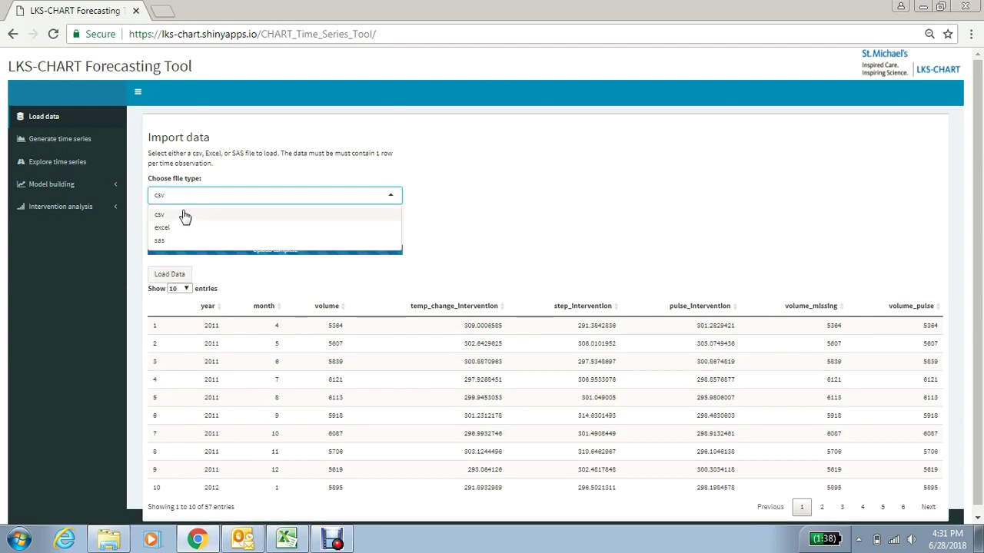
{"action": "left_click", "coordinate": [103, 265]}
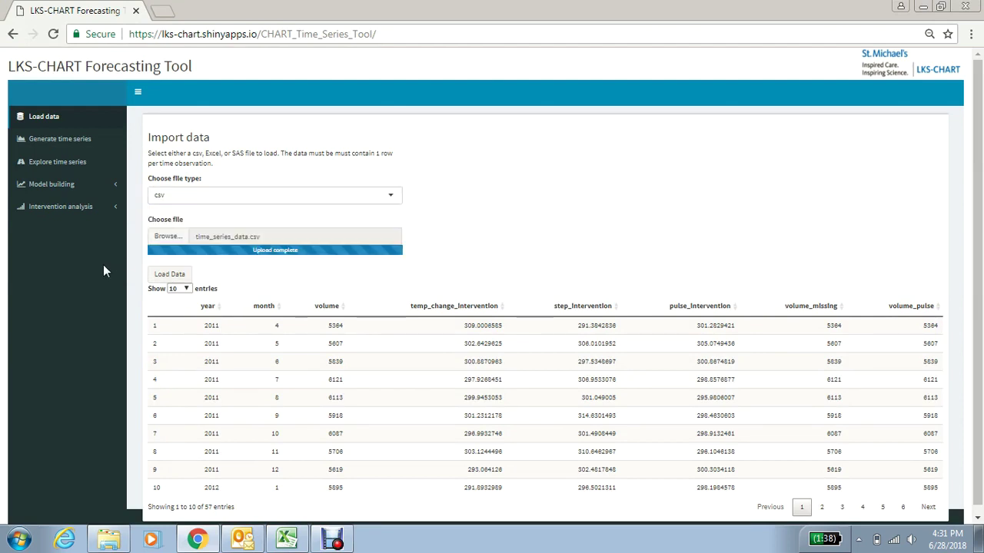
Generate and plot a monthly volume series starting 2010, month 1, with its autocorrelation plots.
{"action": "left_click", "coordinate": [77, 142]}
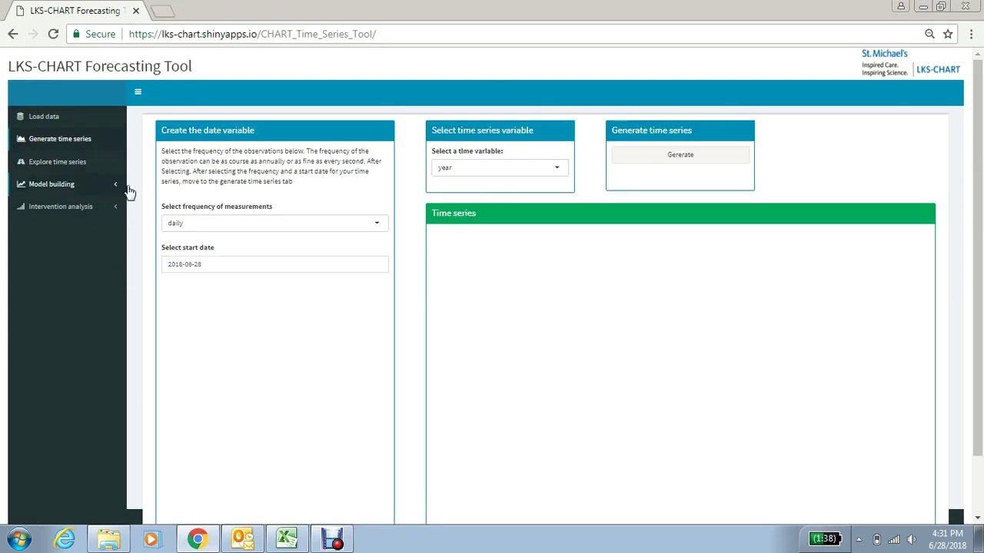
{"action": "left_click", "coordinate": [207, 228]}
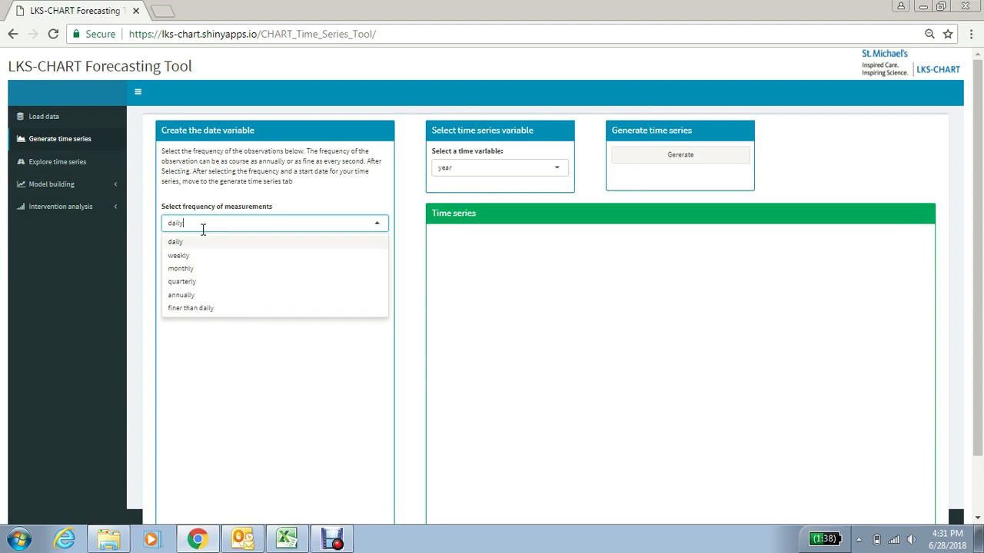
{"action": "left_click", "coordinate": [196, 309]}
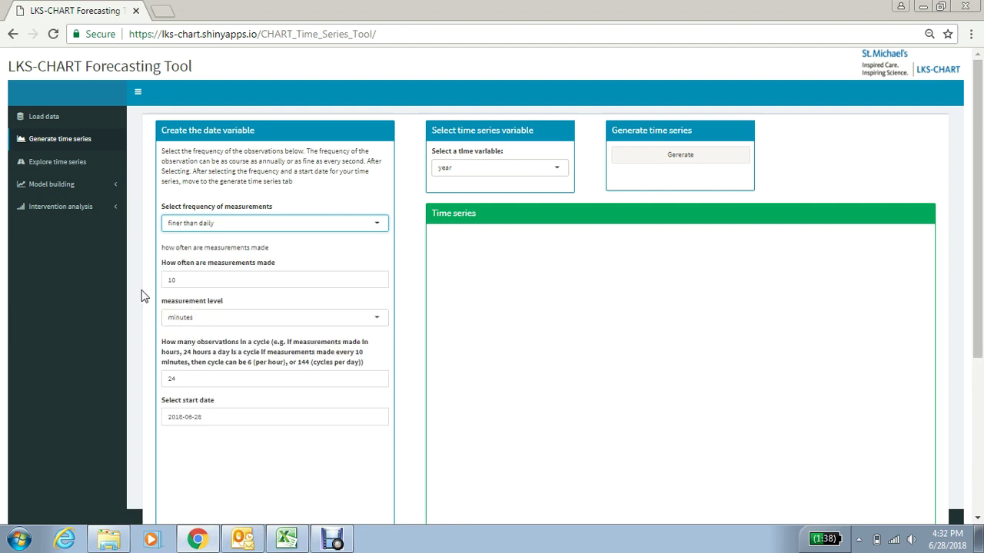
{"action": "left_click", "coordinate": [191, 227]}
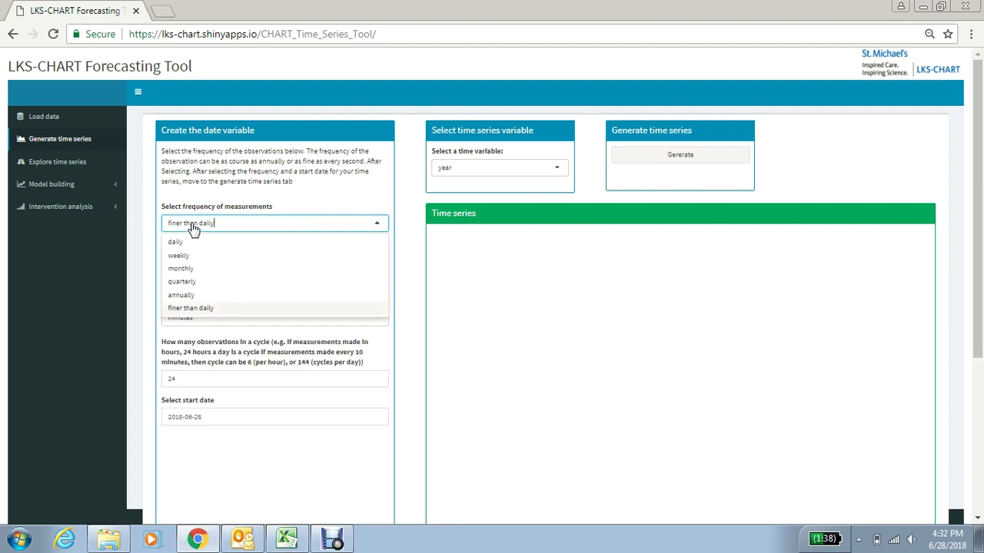
{"action": "left_click", "coordinate": [188, 270]}
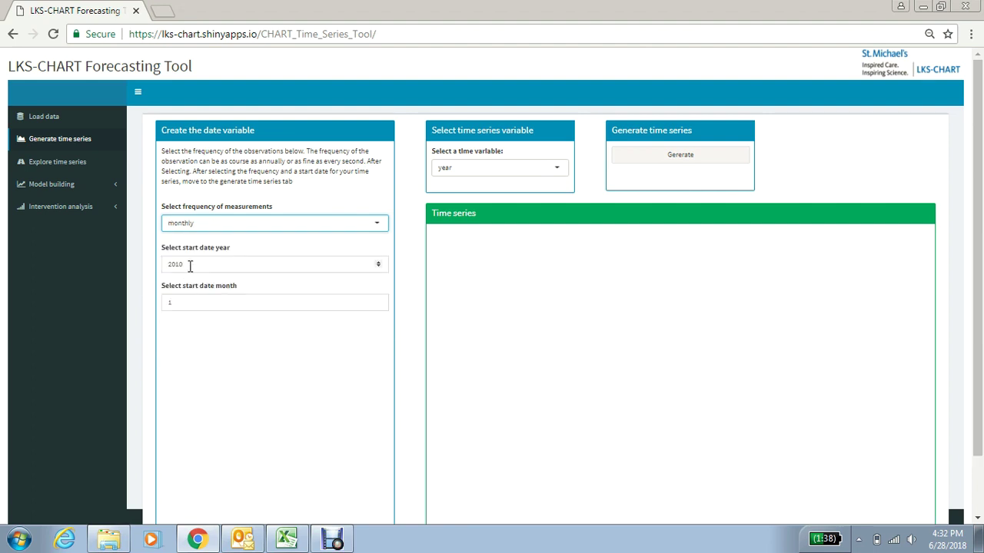
{"action": "left_click", "coordinate": [460, 175]}
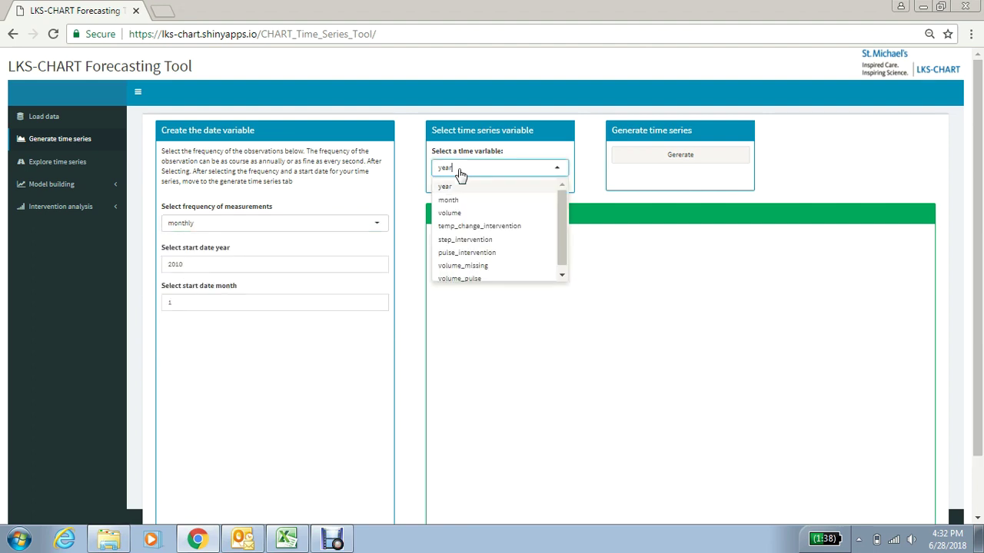
{"action": "left_click", "coordinate": [459, 214]}
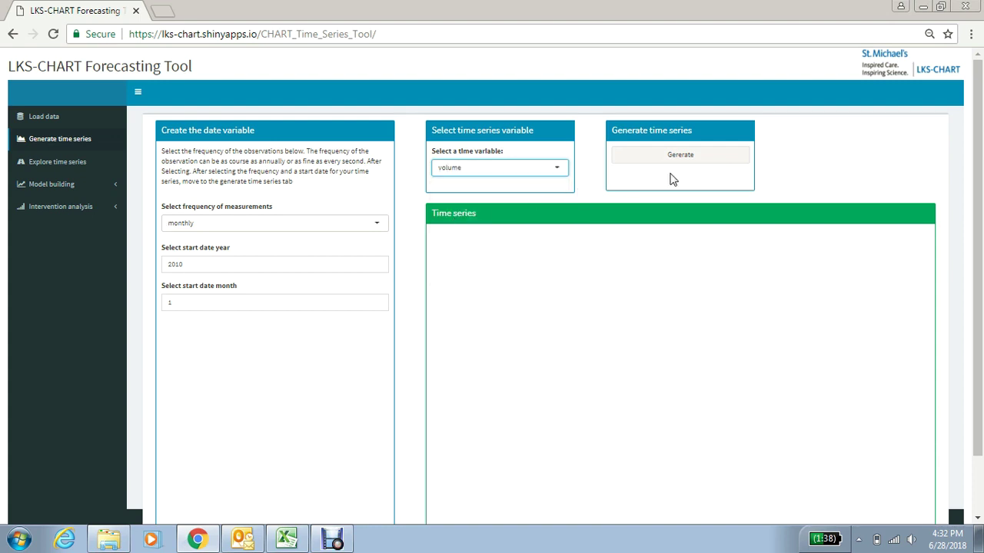
{"action": "left_click", "coordinate": [720, 160]}
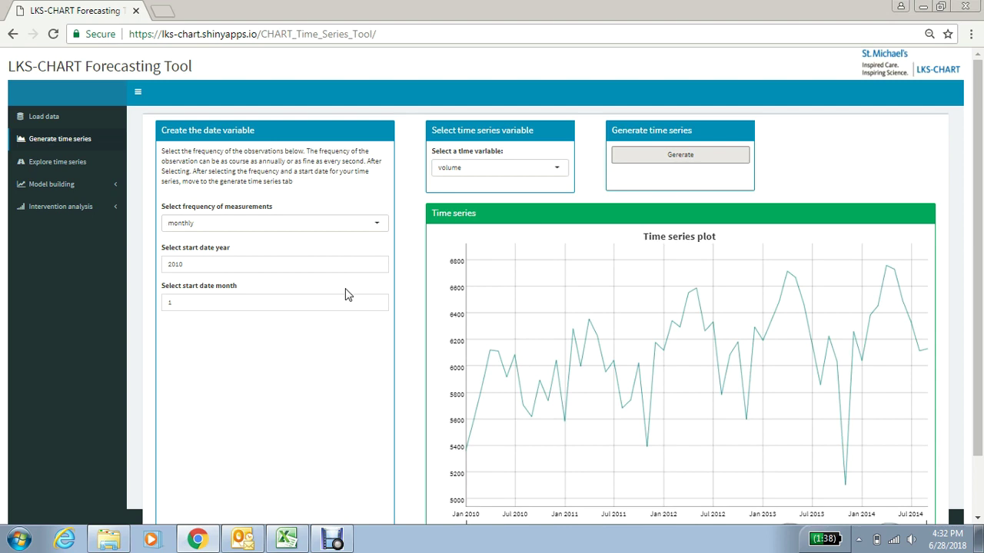
{"action": "scroll", "coordinate": [346, 295], "scroll_direction": "down", "scroll_amount": 3}
{"action": "scroll", "coordinate": [343, 292], "scroll_direction": "up", "scroll_amount": 3}
Review the decomposition, seasonality and data transformation views, which report the series as not stationary.
{"action": "left_click", "coordinate": [67, 169]}
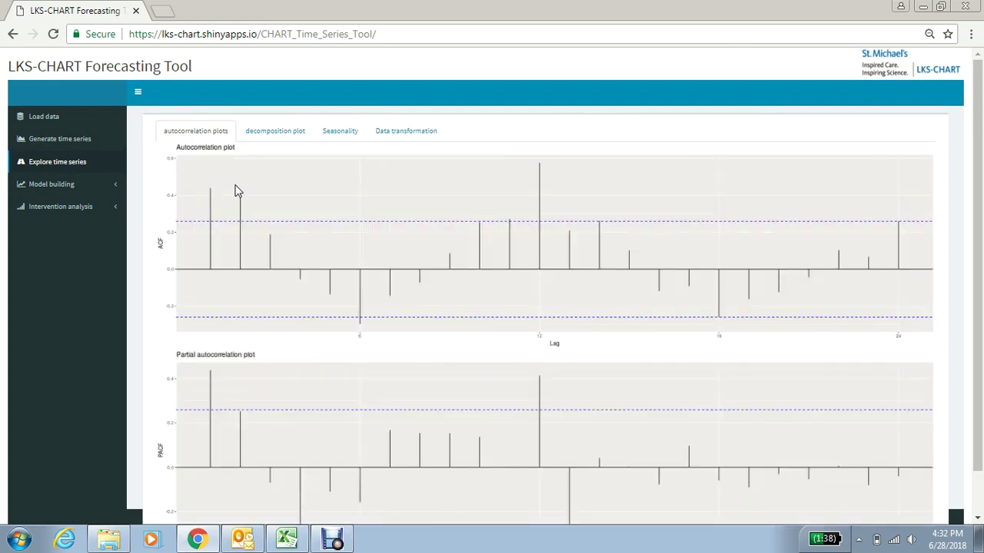
{"action": "left_click", "coordinate": [269, 132]}
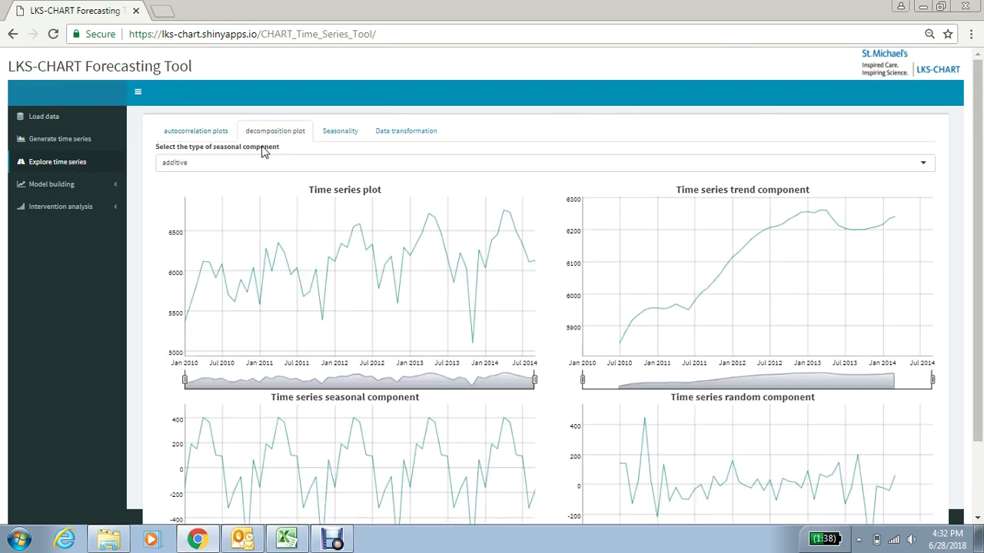
{"action": "scroll", "coordinate": [281, 186], "scroll_direction": "down", "scroll_amount": 1}
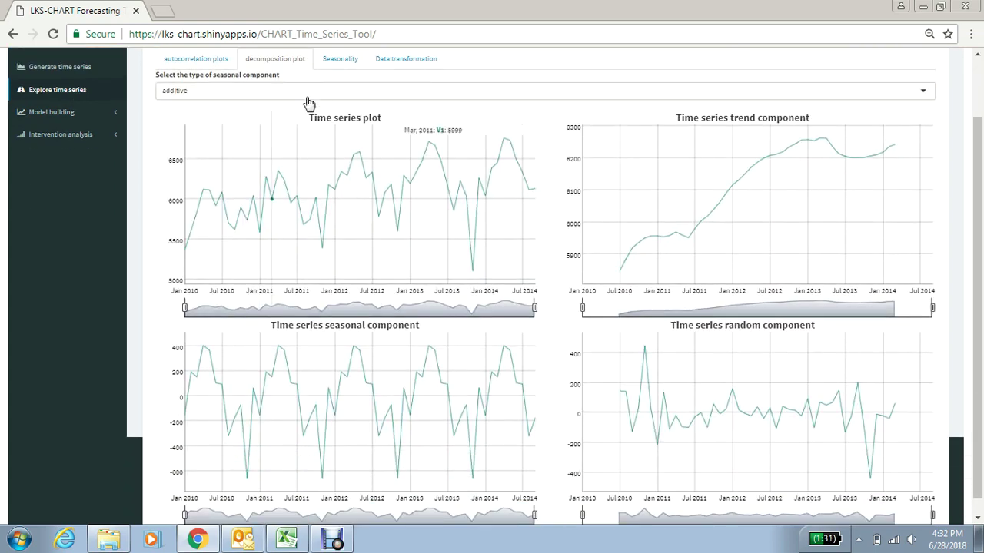
{"action": "left_click", "coordinate": [338, 62]}
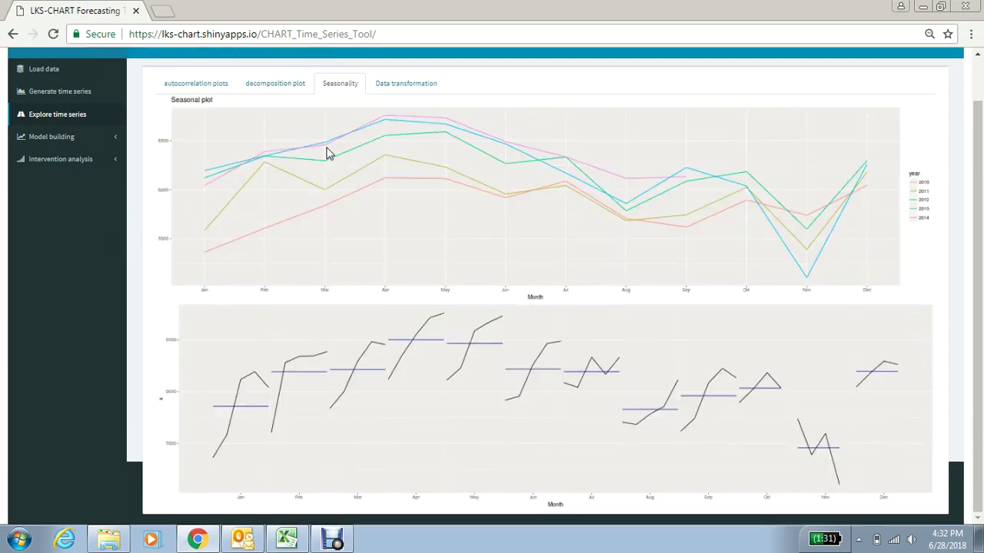
{"action": "left_click", "coordinate": [407, 86]}
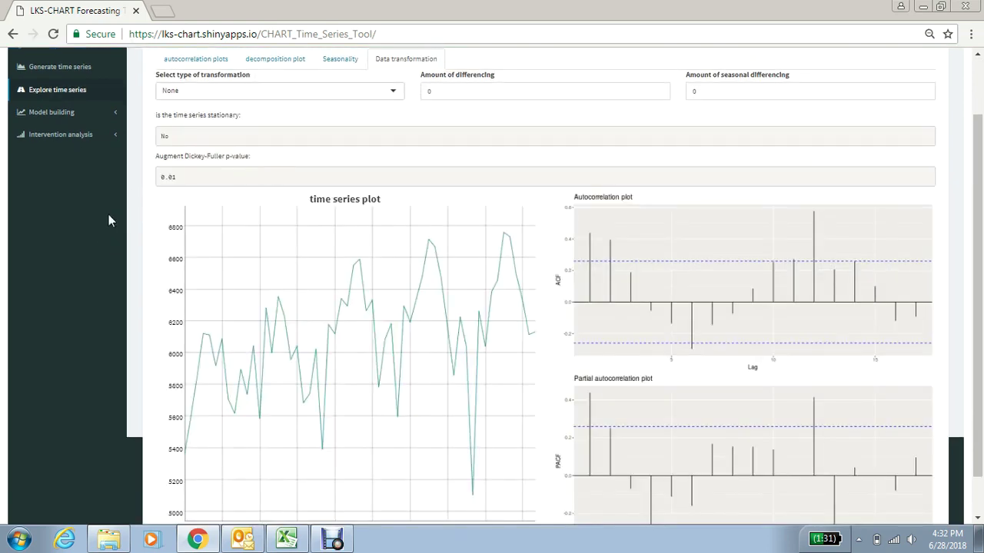
{"action": "scroll", "coordinate": [108, 216], "scroll_direction": "up", "scroll_amount": 1}
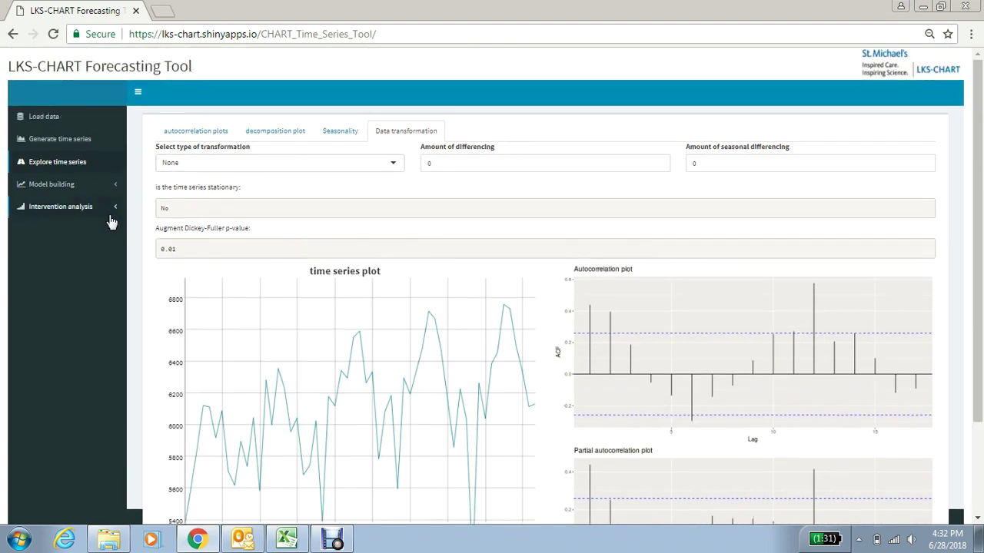
Open the Select models page under Model building, with Exponential Smoothing as the model type.
{"action": "left_click", "coordinate": [64, 186]}
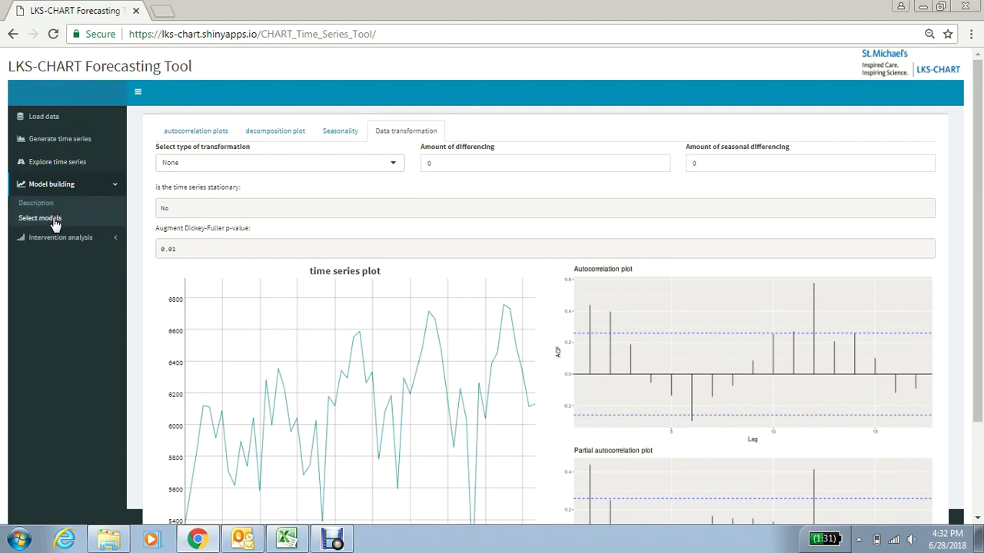
{"action": "left_click", "coordinate": [55, 222]}
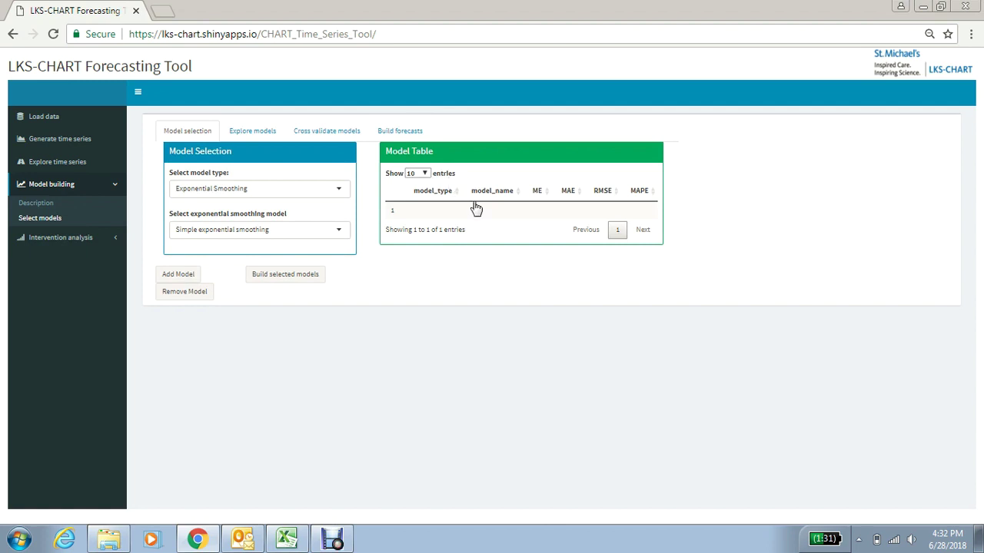
{"action": "left_click", "coordinate": [217, 190]}
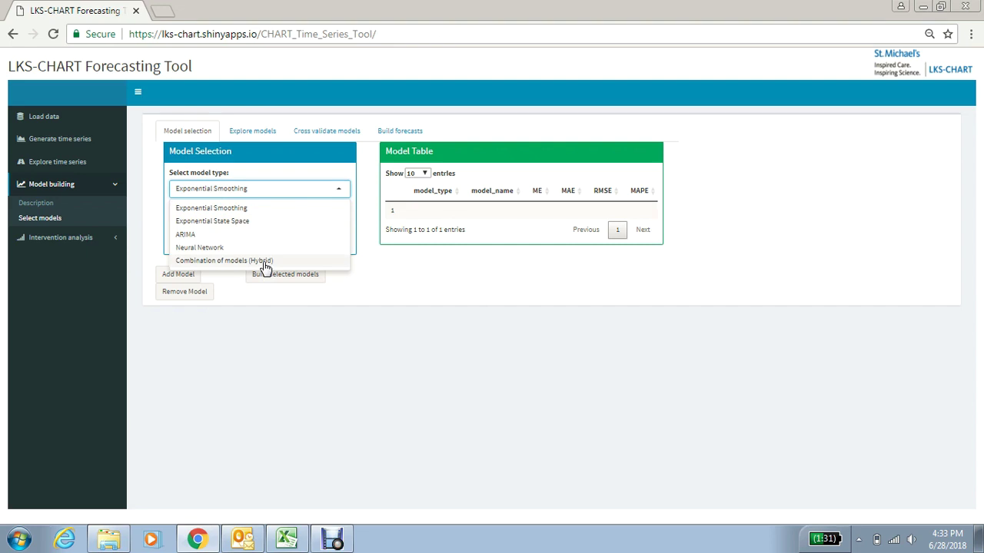
Add the SES, Holt and Holt Winter exponential smoothing models to the model table.
{"action": "left_click", "coordinate": [234, 209]}
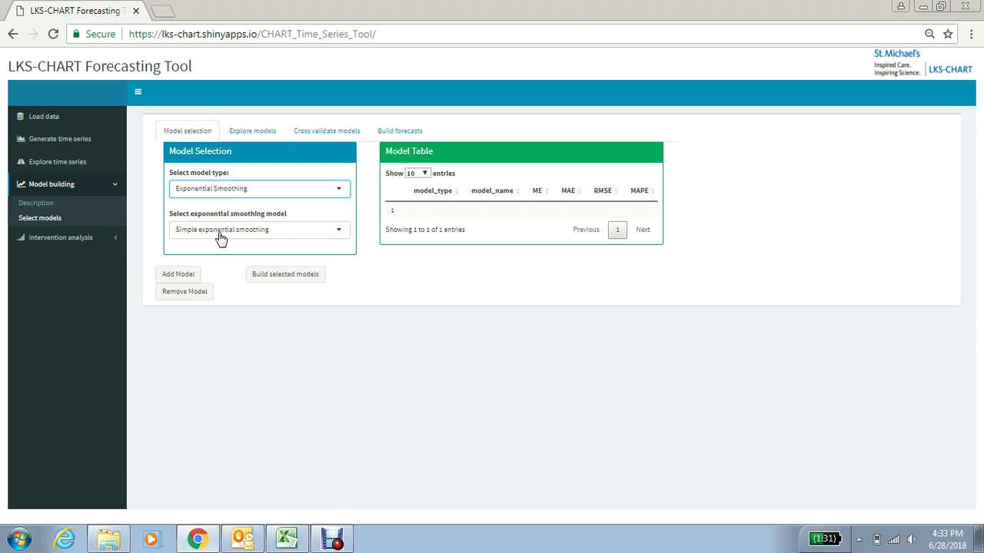
{"action": "left_click", "coordinate": [220, 237]}
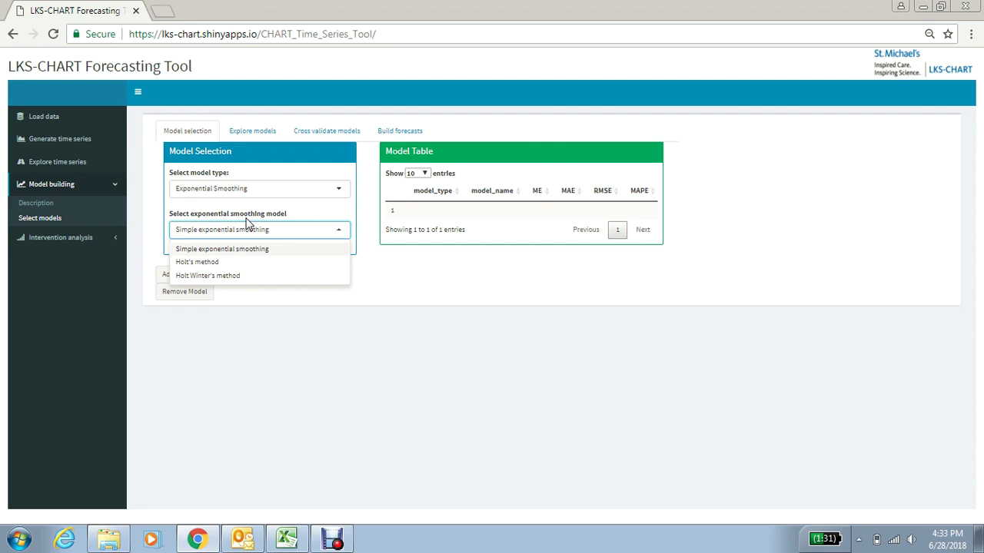
{"action": "left_click", "coordinate": [154, 244]}
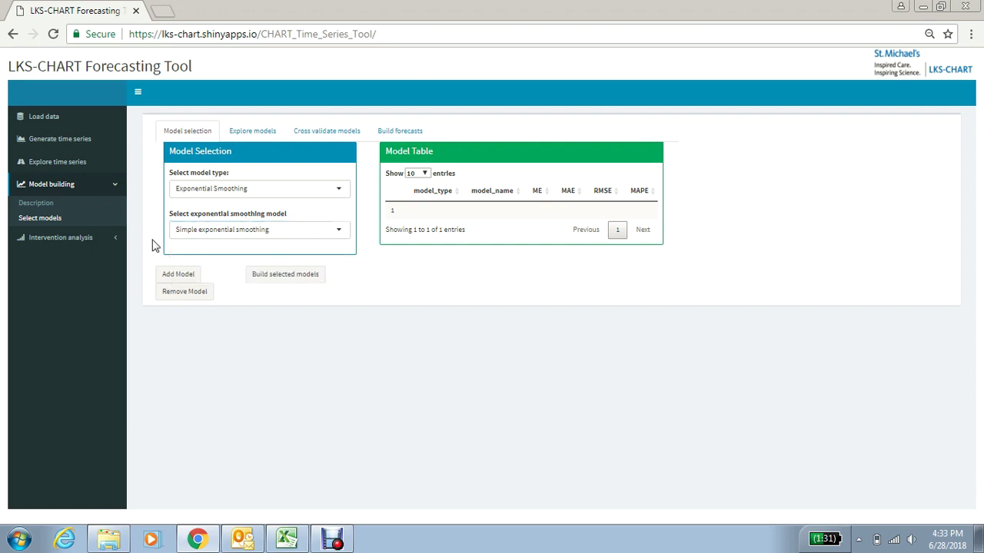
{"action": "left_click", "coordinate": [183, 277]}
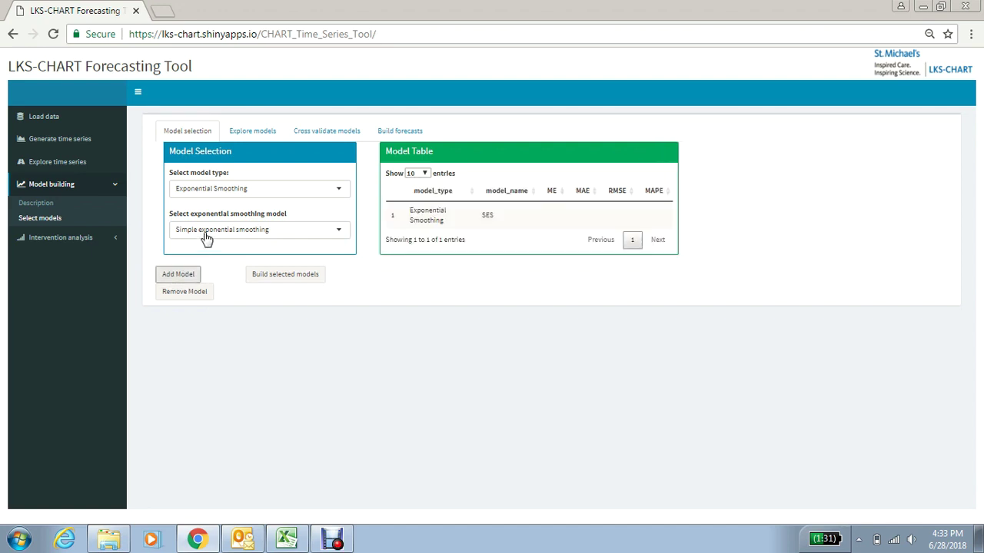
{"action": "left_click", "coordinate": [205, 239]}
{"action": "left_click", "coordinate": [205, 262]}
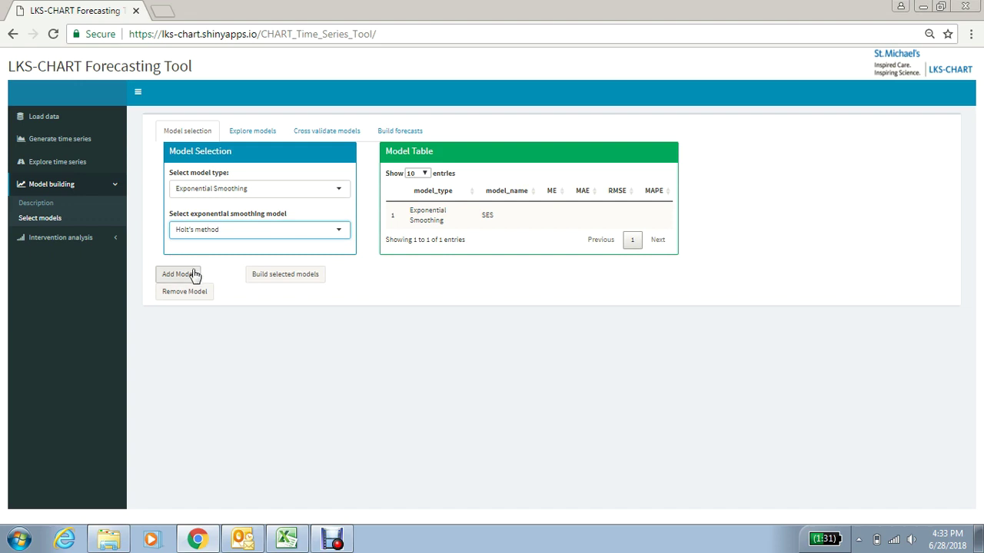
{"action": "left_click", "coordinate": [190, 278]}
{"action": "left_click", "coordinate": [202, 230]}
{"action": "left_click", "coordinate": [201, 275]}
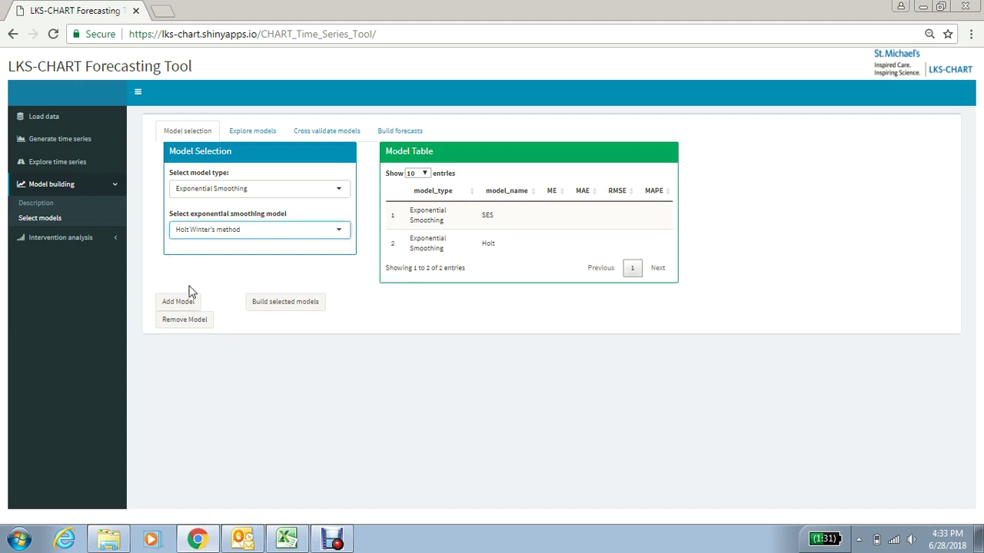
{"action": "left_click", "coordinate": [182, 307]}
Add an automatic ARIMA model and a custom ARIMA(1,1,0) S(0,0,0) model.
{"action": "left_click", "coordinate": [209, 190]}
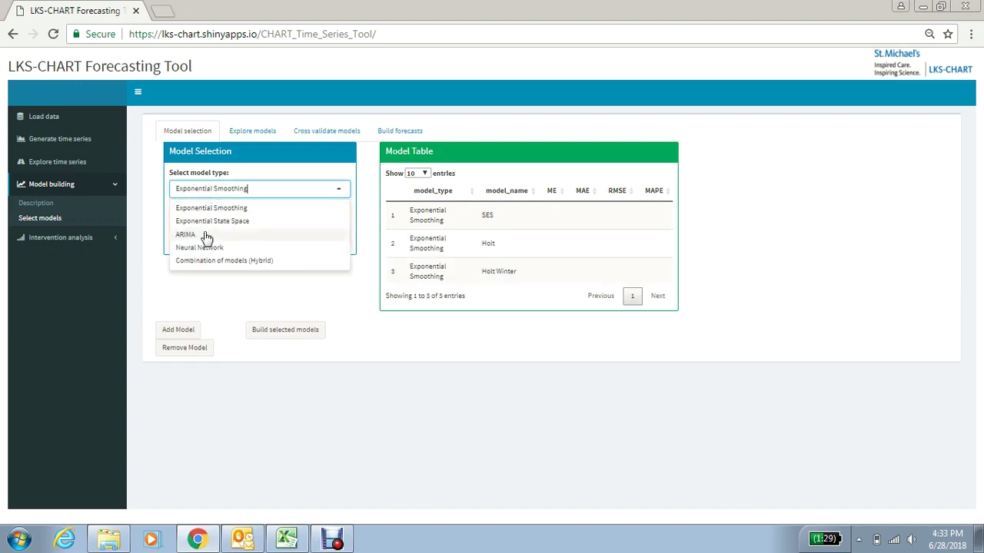
{"action": "left_click", "coordinate": [206, 231]}
{"action": "left_click", "coordinate": [182, 331]}
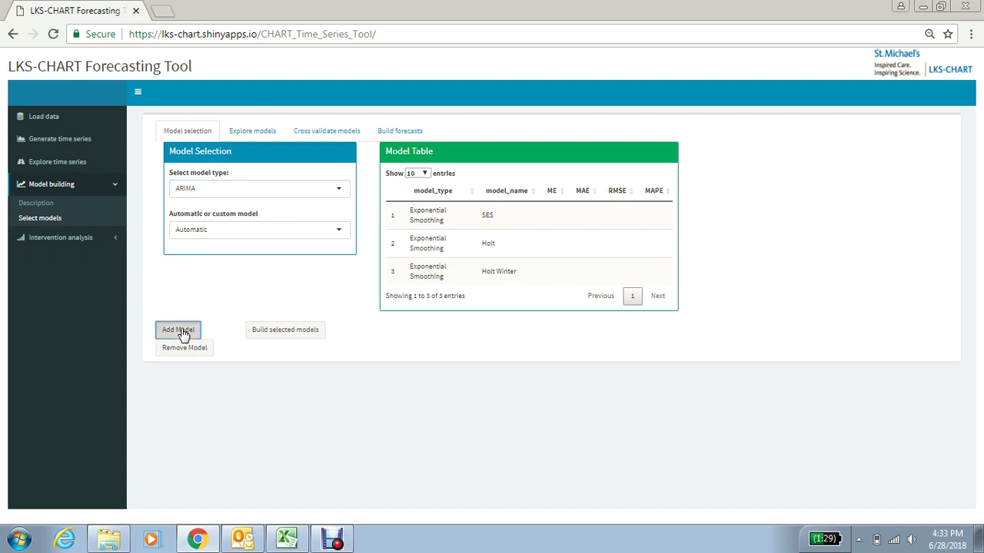
{"action": "left_click", "coordinate": [202, 229]}
{"action": "left_click", "coordinate": [203, 259]}
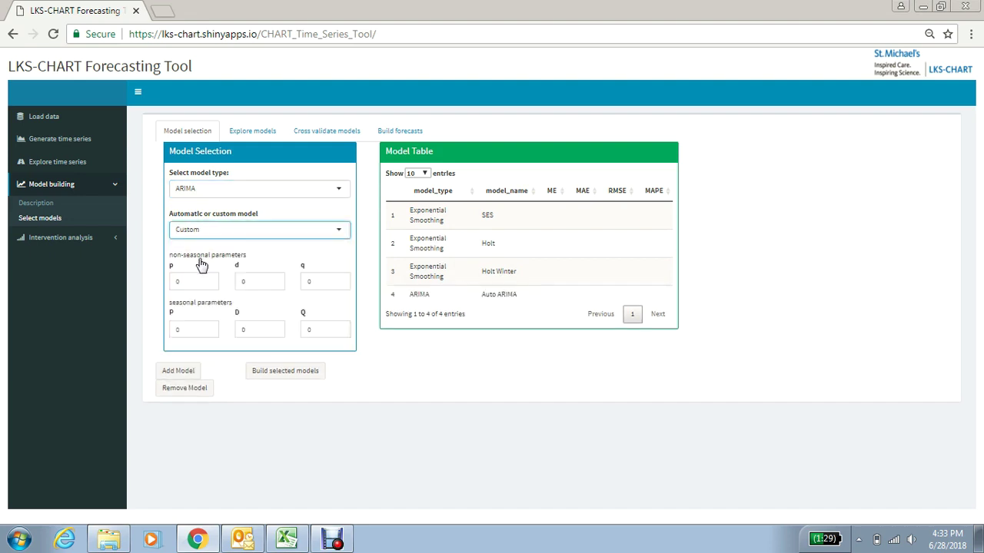
{"action": "left_click", "coordinate": [208, 282]}
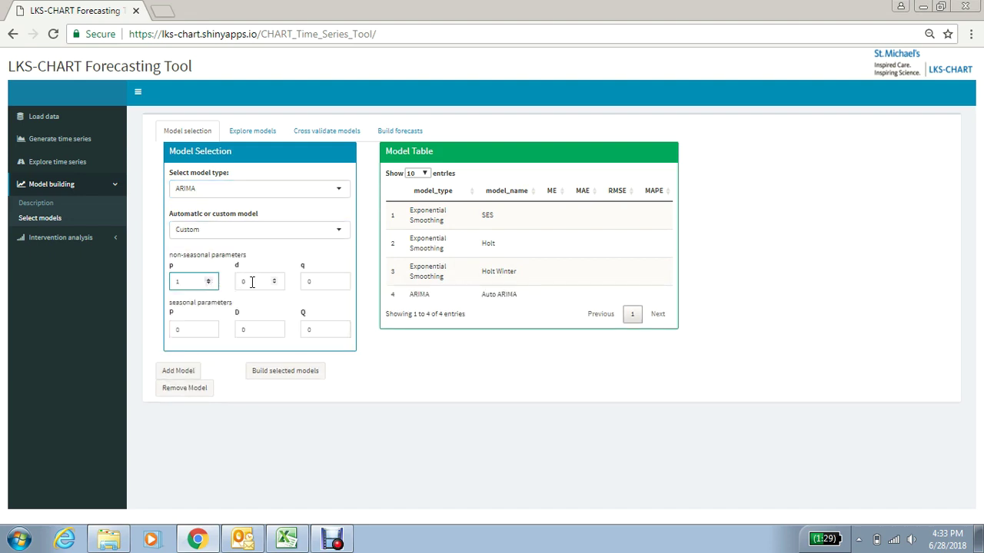
{"action": "left_click", "coordinate": [274, 279]}
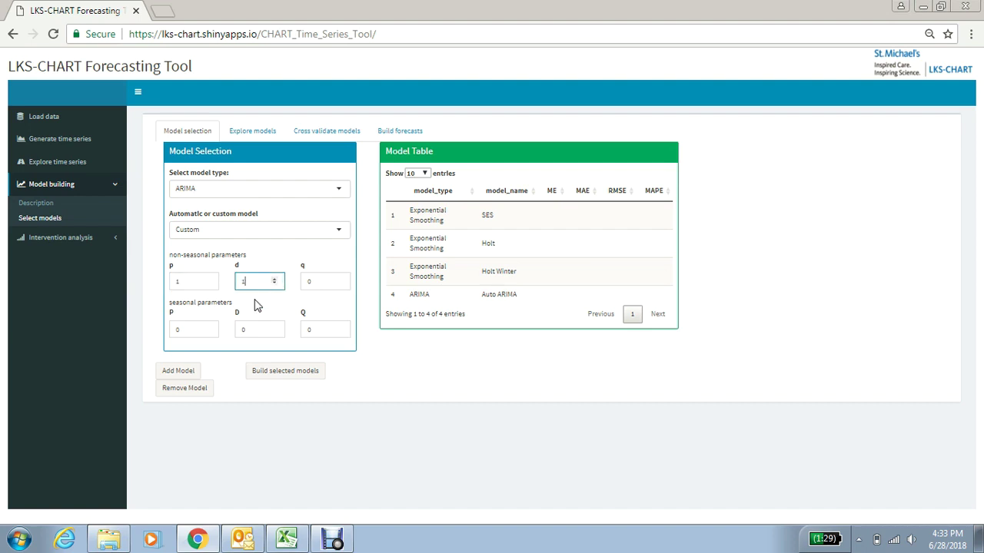
{"action": "left_click", "coordinate": [188, 372]}
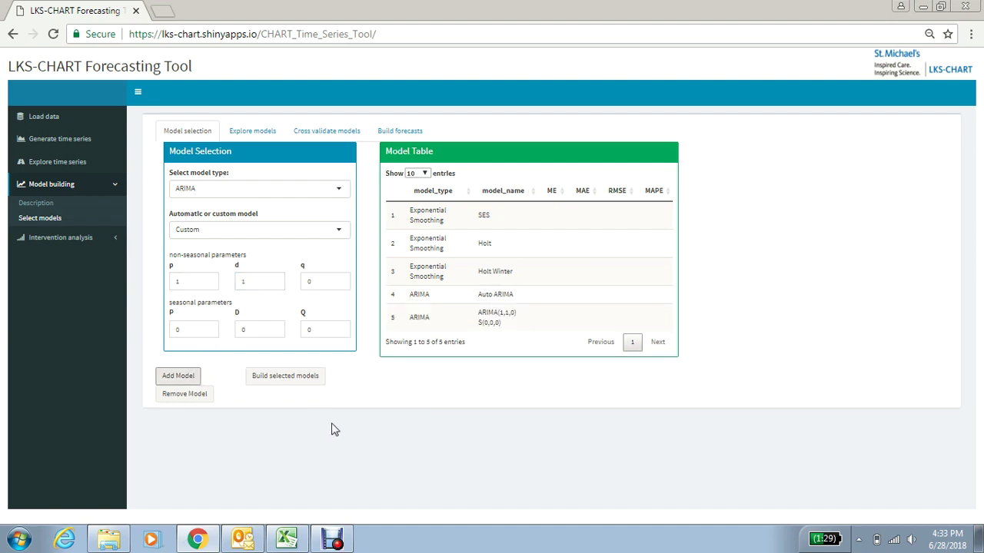
Build all five models and sort them by MAPE, putting Holt Winter first at 1.8455.
{"action": "left_click", "coordinate": [284, 380]}
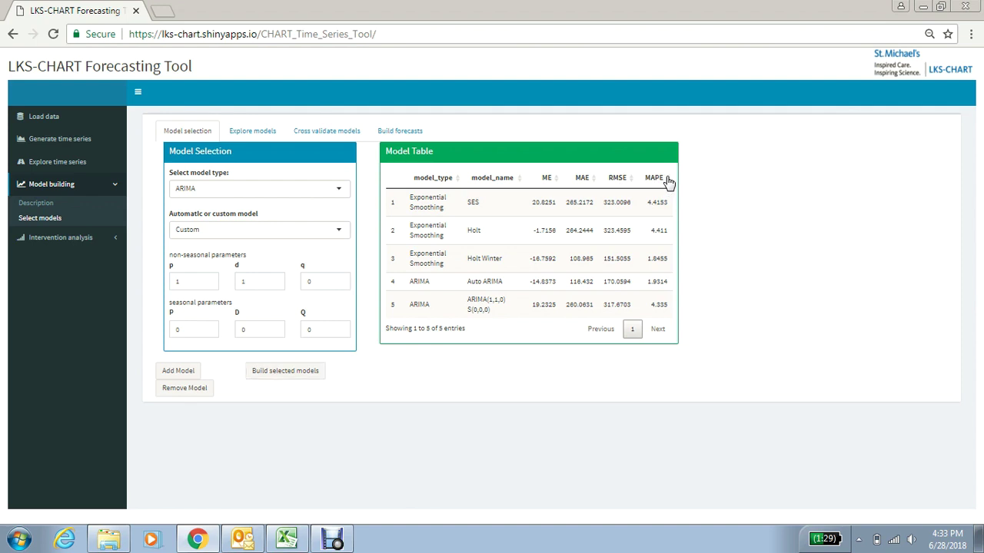
{"action": "left_click", "coordinate": [669, 181]}
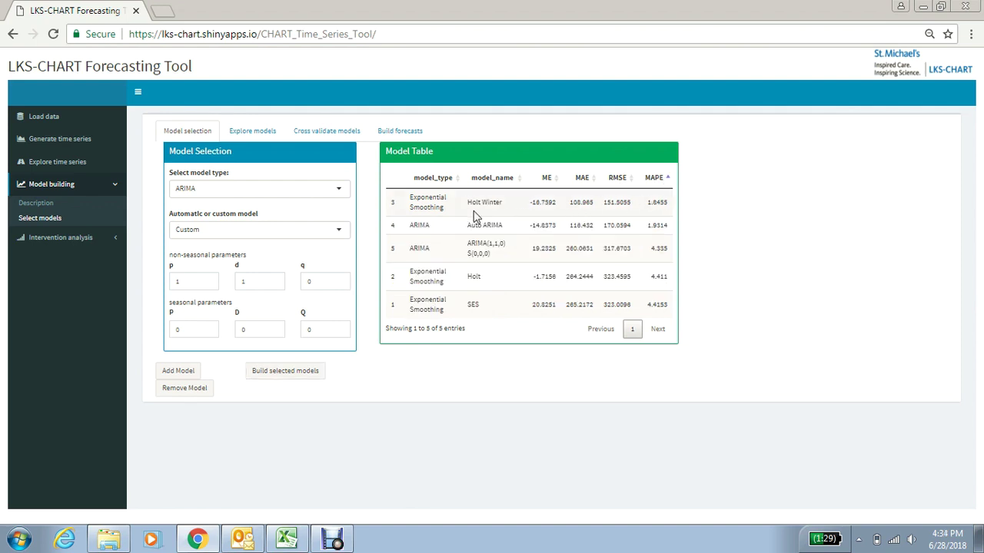
Show Holt Winter's fitted-versus-observed chart, residuals and residual autocorrelation in Explore models.
{"action": "left_click", "coordinate": [257, 136]}
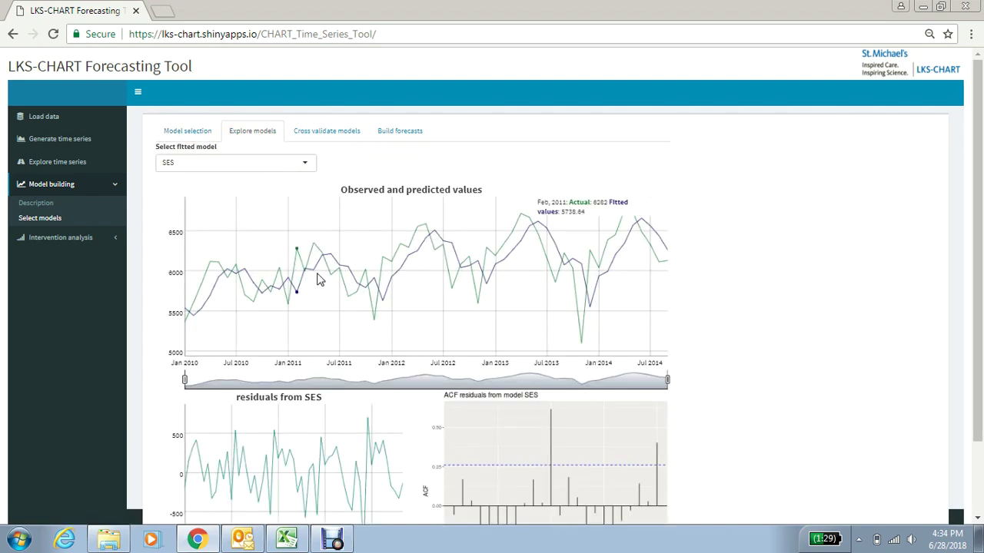
{"action": "scroll", "coordinate": [261, 221], "scroll_direction": "down", "scroll_amount": 1}
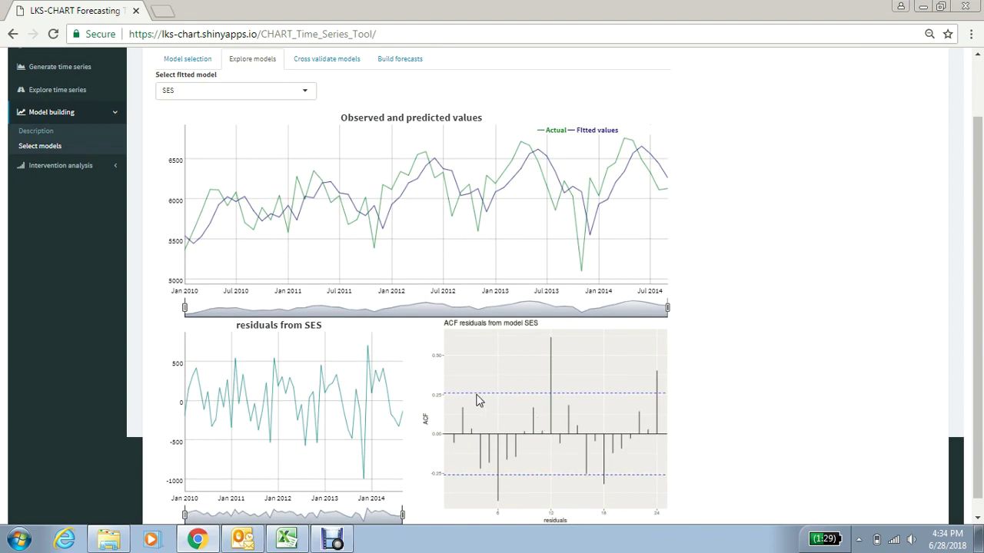
{"action": "scroll", "coordinate": [313, 283], "scroll_direction": "up", "scroll_amount": 1}
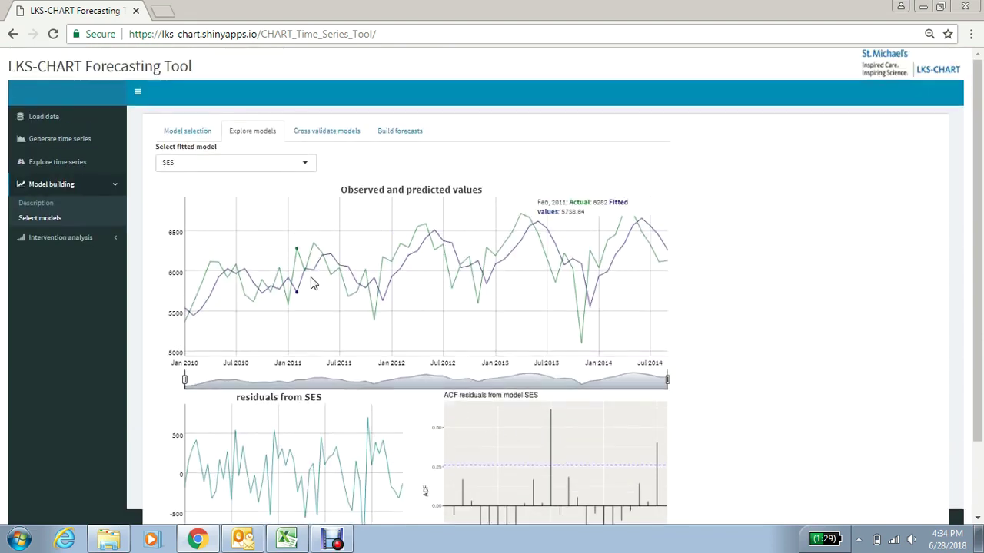
{"action": "left_click", "coordinate": [283, 165]}
{"action": "left_click", "coordinate": [223, 207]}
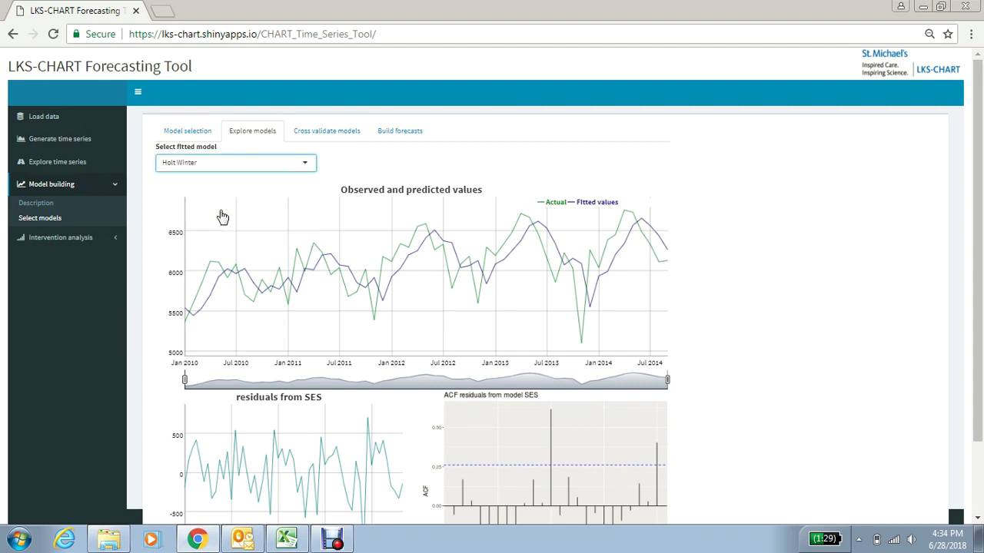
Cross-validate Holt Winter at horizon 1 and highlight its 2.58 mean absolute % error.
{"action": "left_click", "coordinate": [329, 134]}
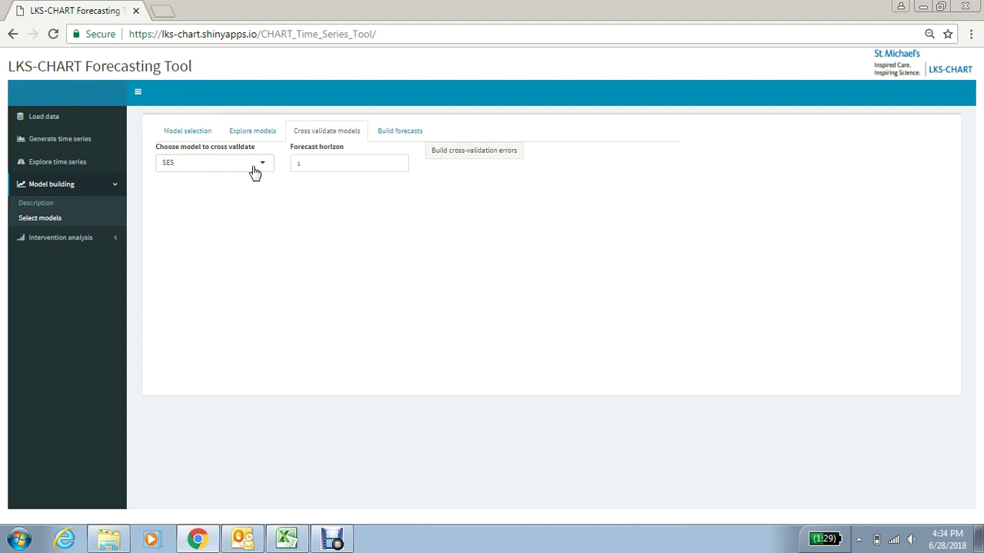
{"action": "left_click", "coordinate": [255, 169]}
{"action": "left_click", "coordinate": [188, 209]}
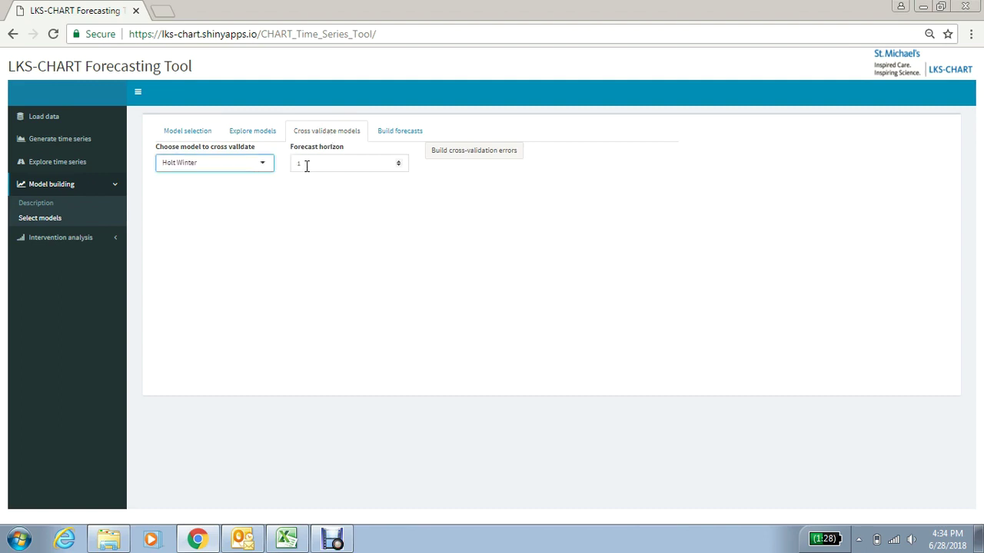
{"action": "left_click", "coordinate": [461, 159]}
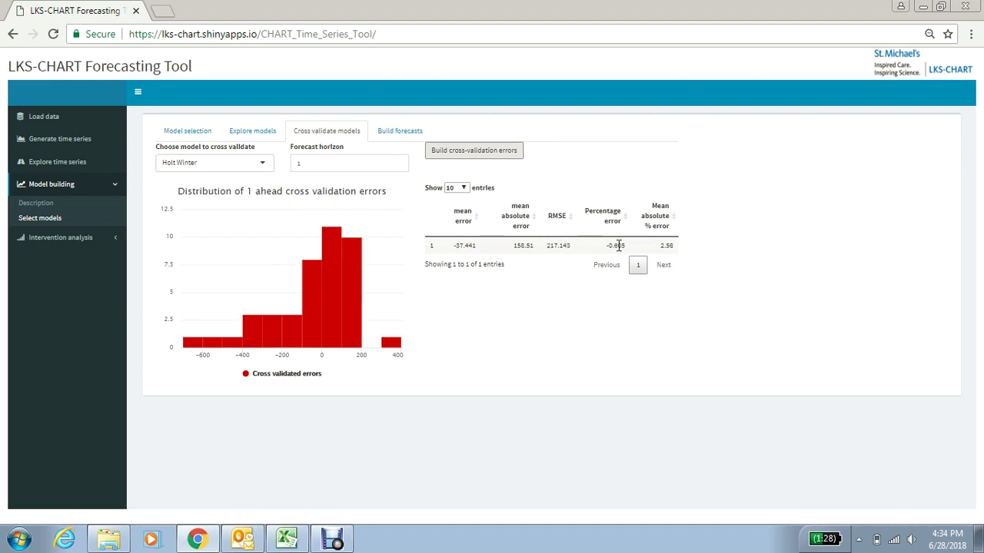
{"action": "left_click_drag", "start_coordinate": [674, 245], "coordinate": [666, 245]}
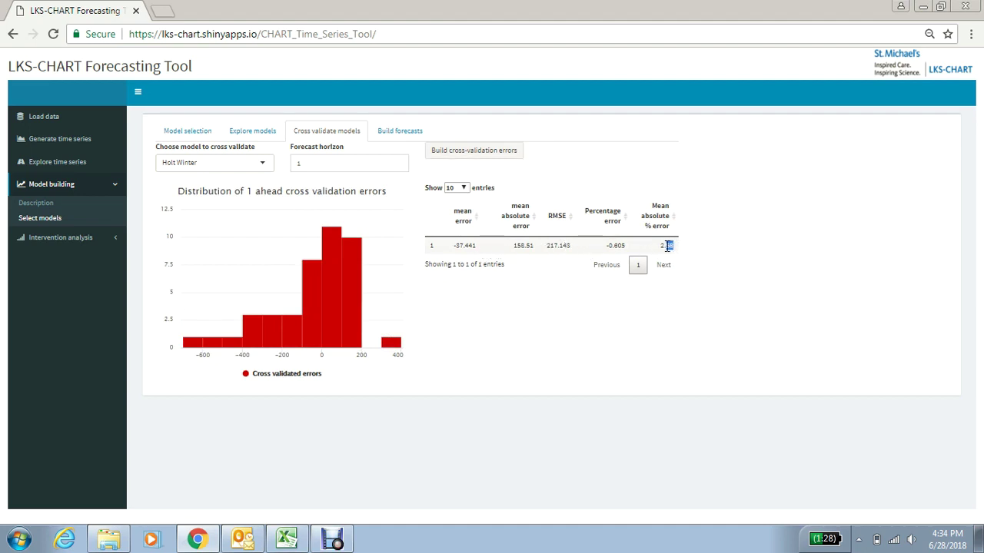
{"action": "left_click", "coordinate": [662, 248]}
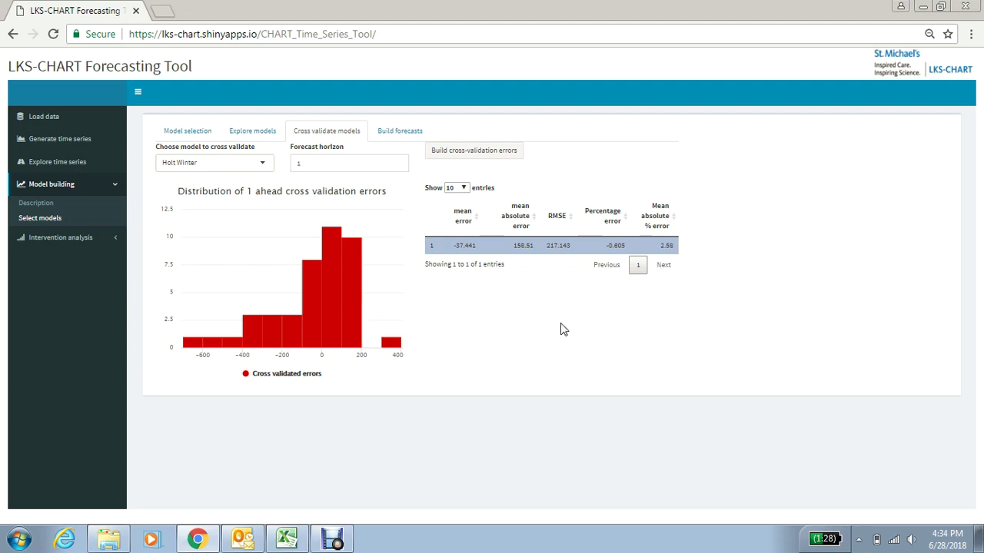
Build a 12-period Holt Winter forecast with a 90% confidence interval.
{"action": "left_click", "coordinate": [399, 133]}
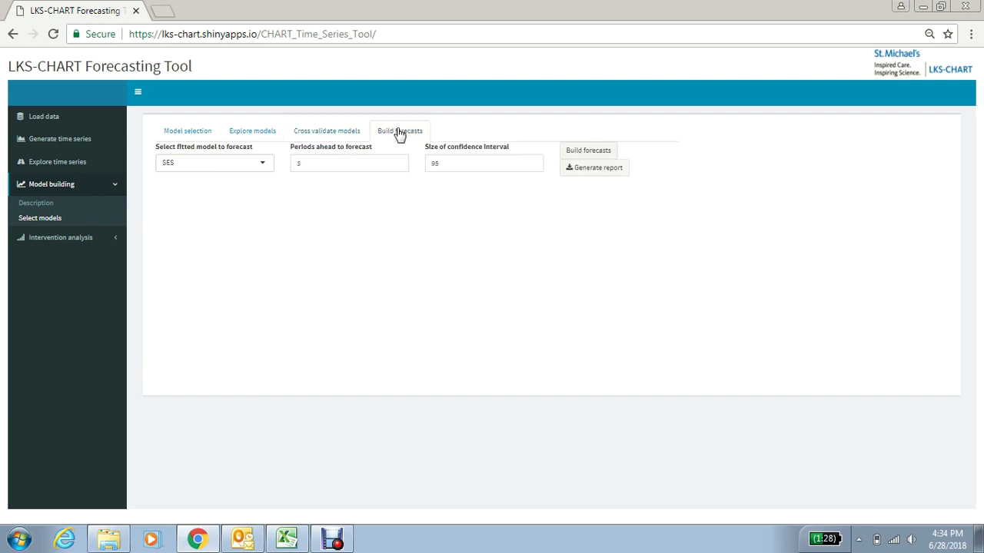
{"action": "left_click", "coordinate": [241, 165]}
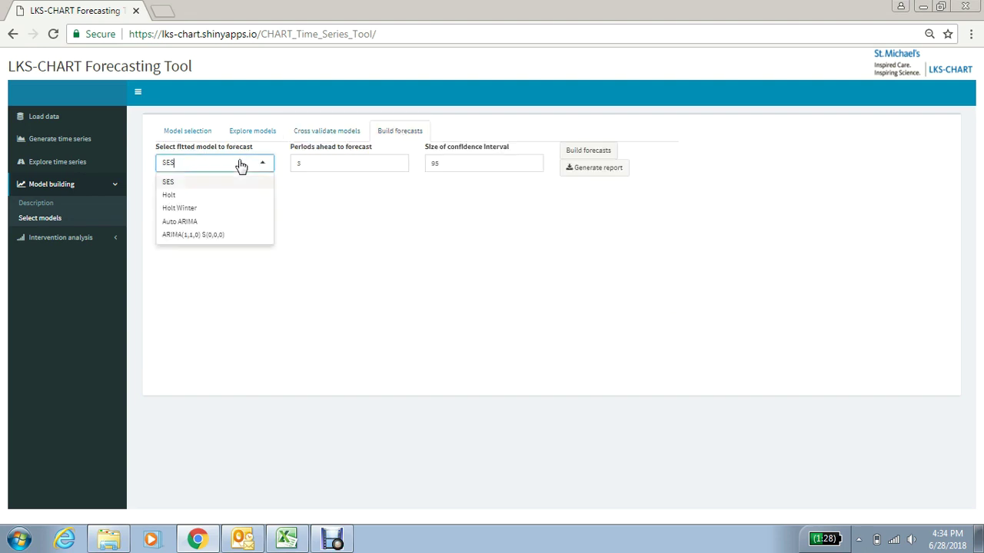
{"action": "left_click", "coordinate": [200, 210]}
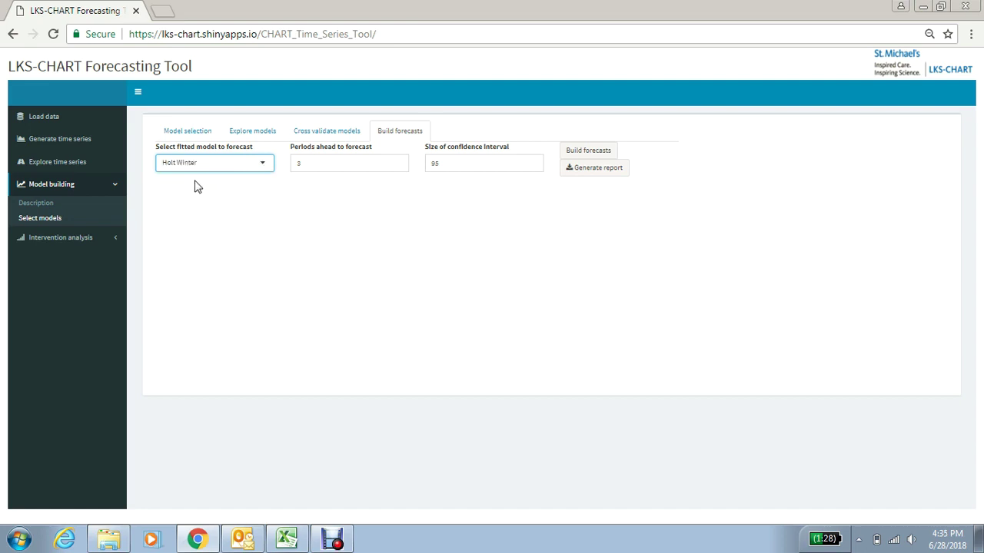
{"action": "mouse_move", "coordinate": [349, 163]}
{"action": "left_click", "coordinate": [400, 162]}
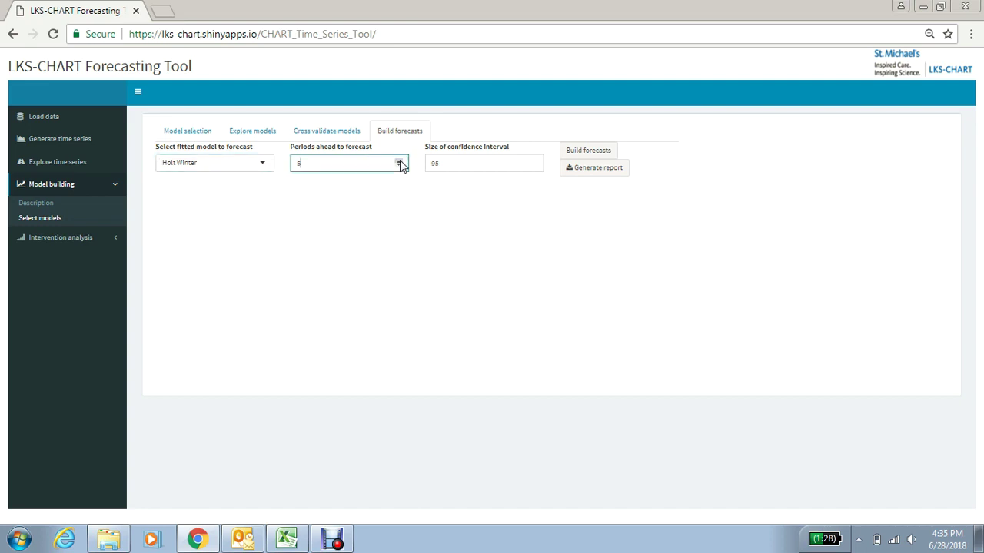
{"action": "left_click", "coordinate": [400, 161]}
{"action": "left_click", "coordinate": [533, 166]}
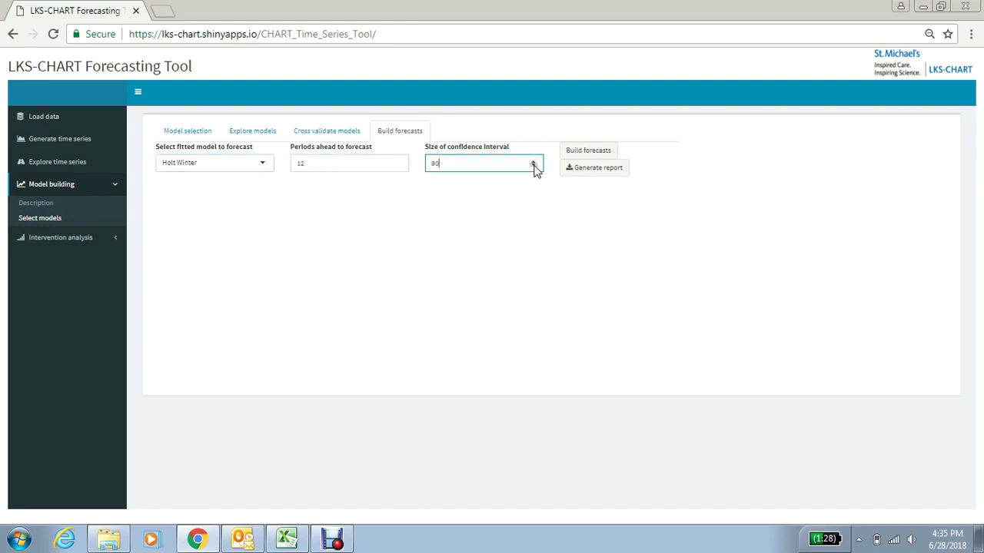
{"action": "left_click", "coordinate": [588, 151]}
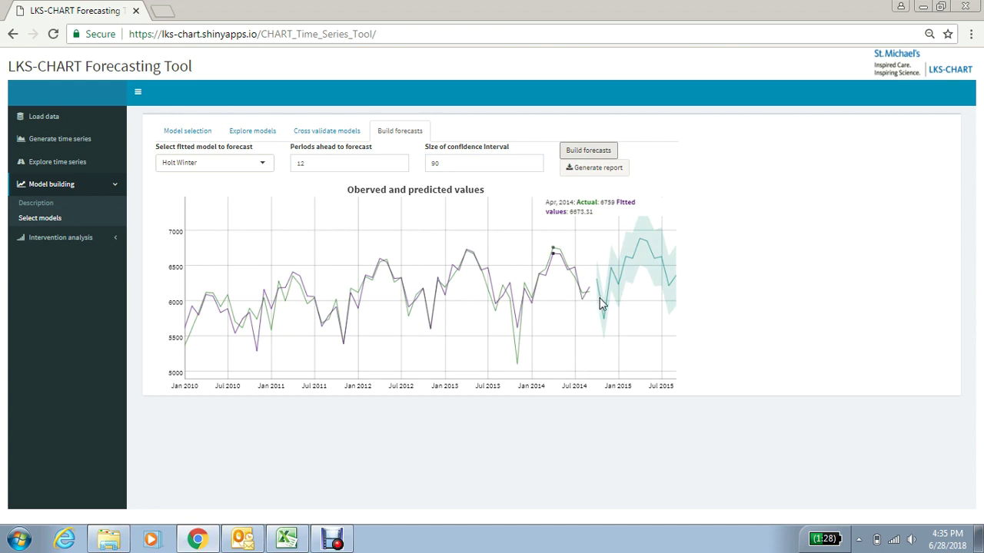
{"action": "mouse_move", "coordinate": [650, 259]}
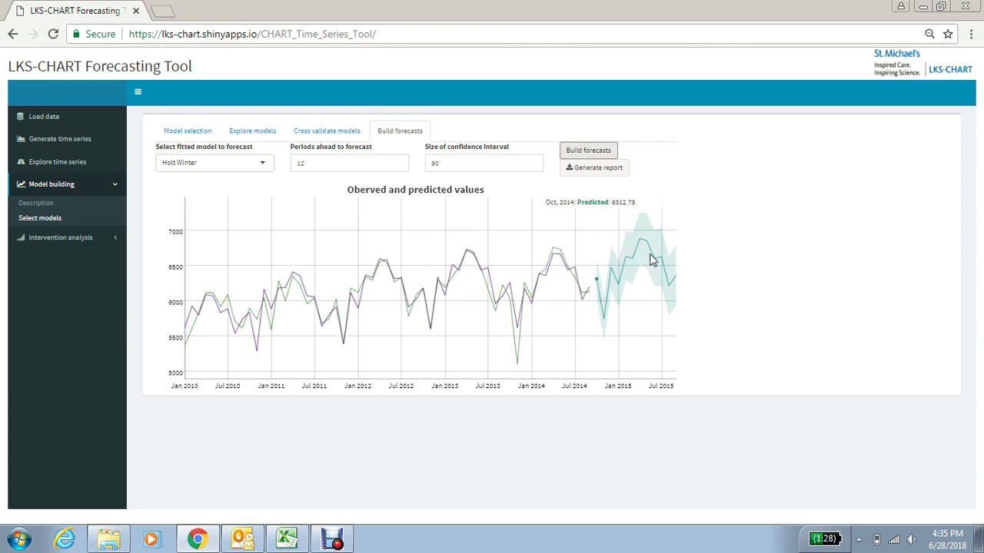
Generate the HTML report, open report (2).html and scroll through its model table and forecast.
{"action": "left_click", "coordinate": [597, 173]}
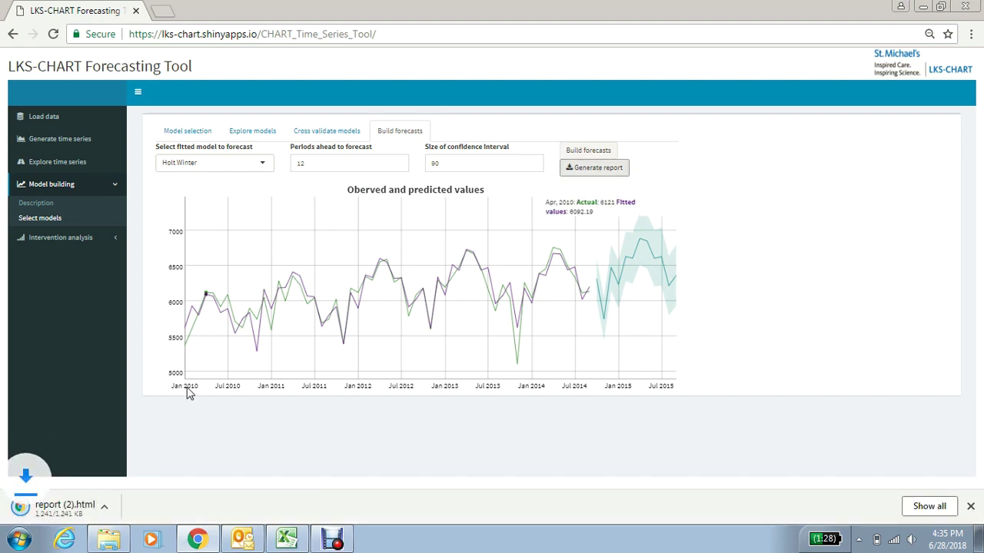
{"action": "left_click", "coordinate": [77, 510]}
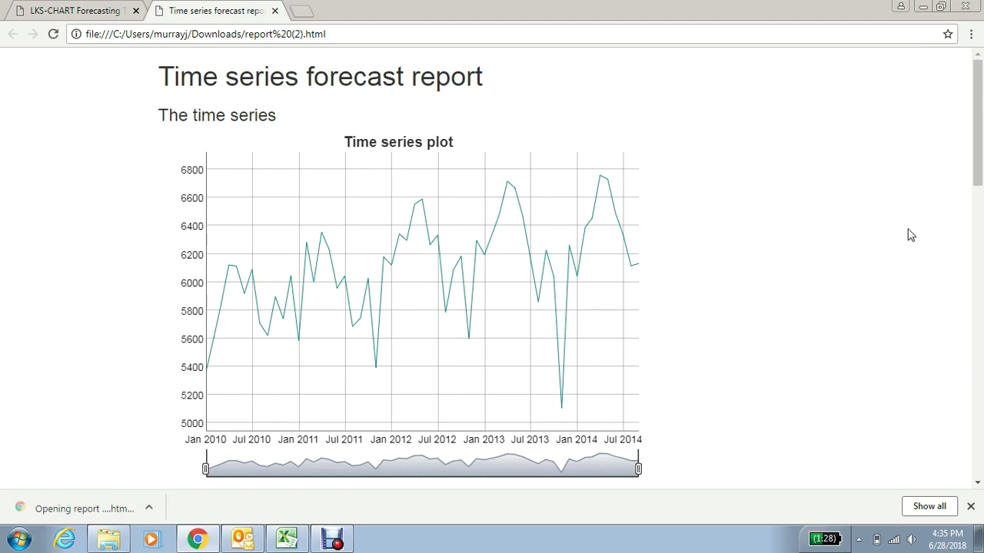
{"action": "left_click_drag", "start_coordinate": [980, 160], "coordinate": [974, 248]}
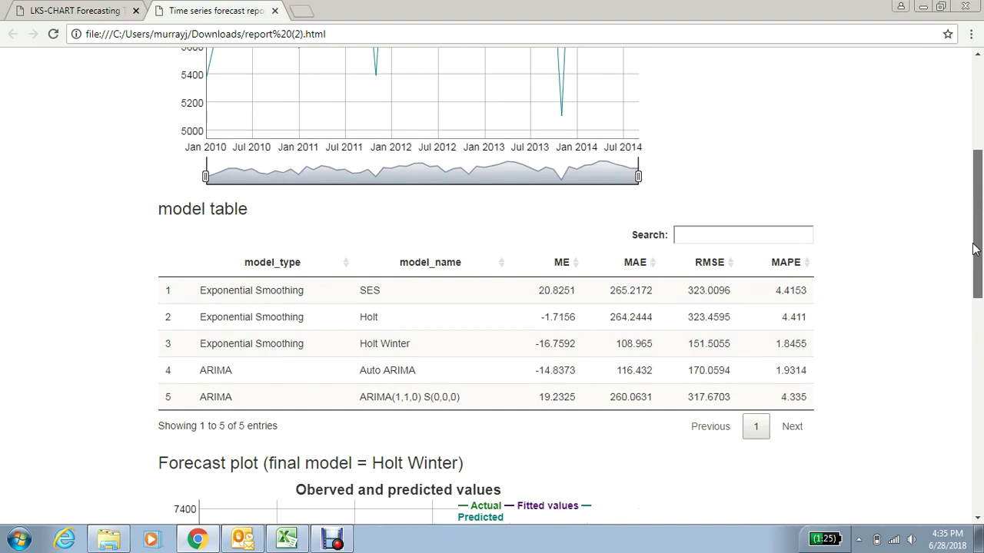
{"action": "mouse_move", "coordinate": [975, 248]}
{"action": "left_mouse_down"}
{"action": "mouse_move", "coordinate": [975, 472]}
{"action": "mouse_move", "coordinate": [974, 130]}
{"action": "left_mouse_up"}
Back in LKS-CHART, expand Intervention analysis to list Description, Traditional arima and Causal model.
{"action": "left_click", "coordinate": [103, 8]}
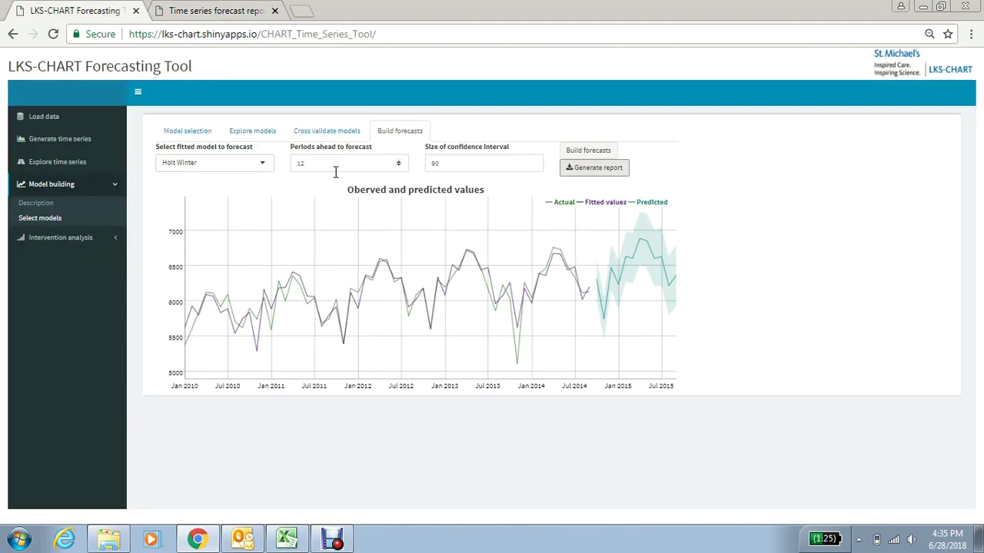
{"action": "left_click", "coordinate": [69, 240]}
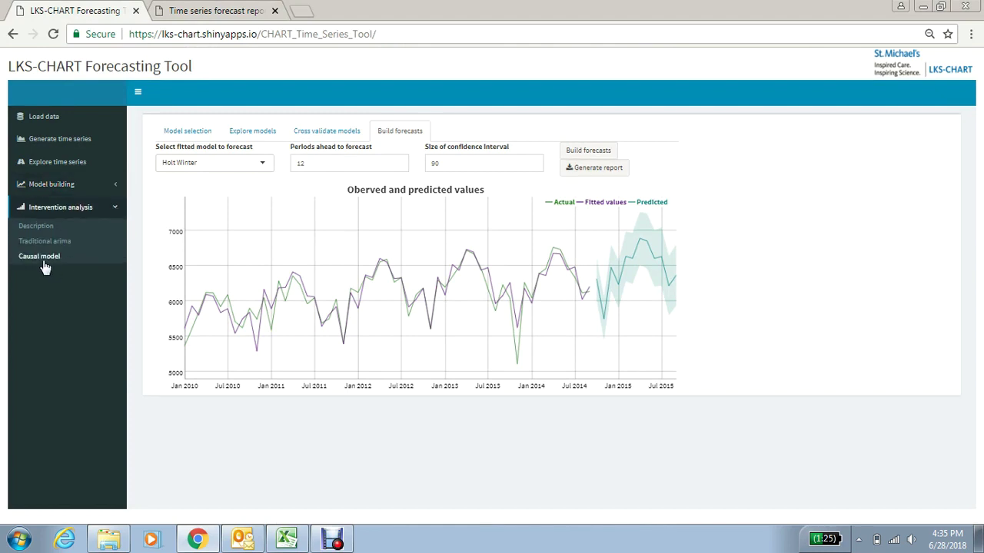